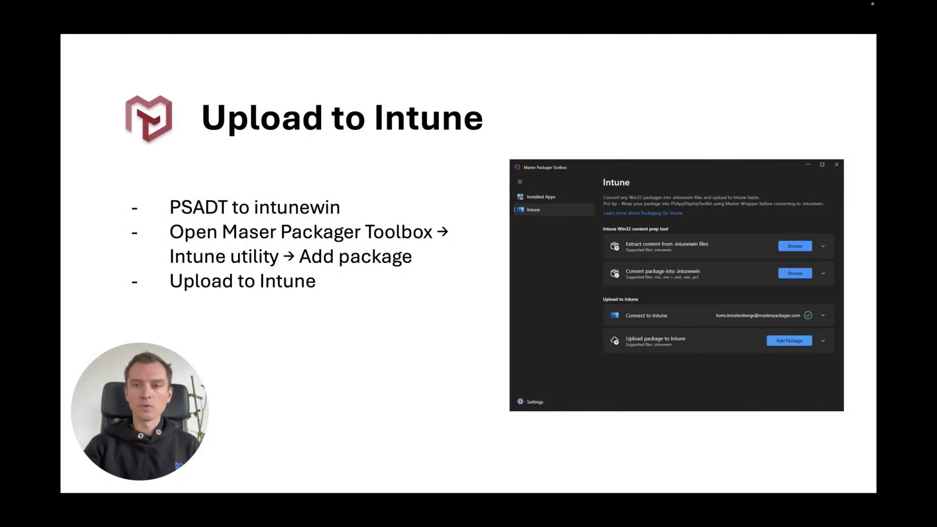
Advance the slide to reveal the 'Faster than from Intune portal' bullet on Upload to Intune
{"action": "key", "text": "Right"}
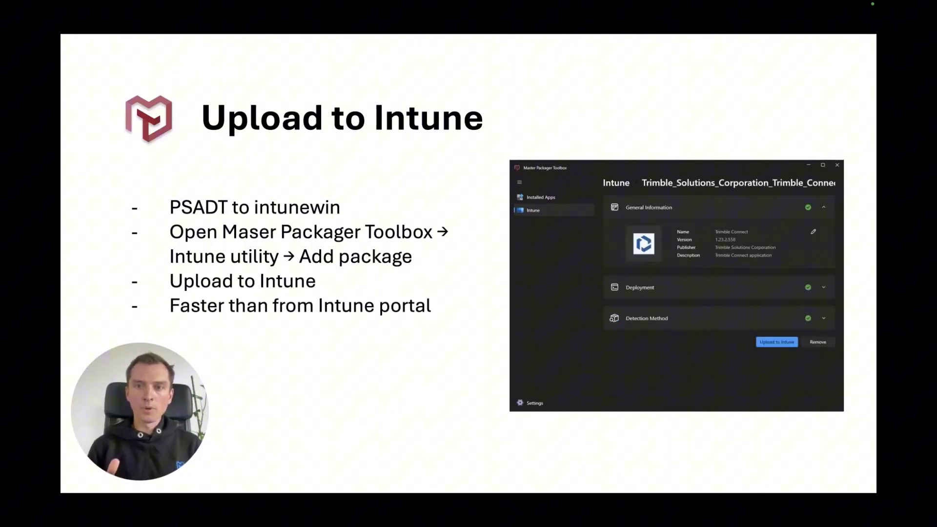